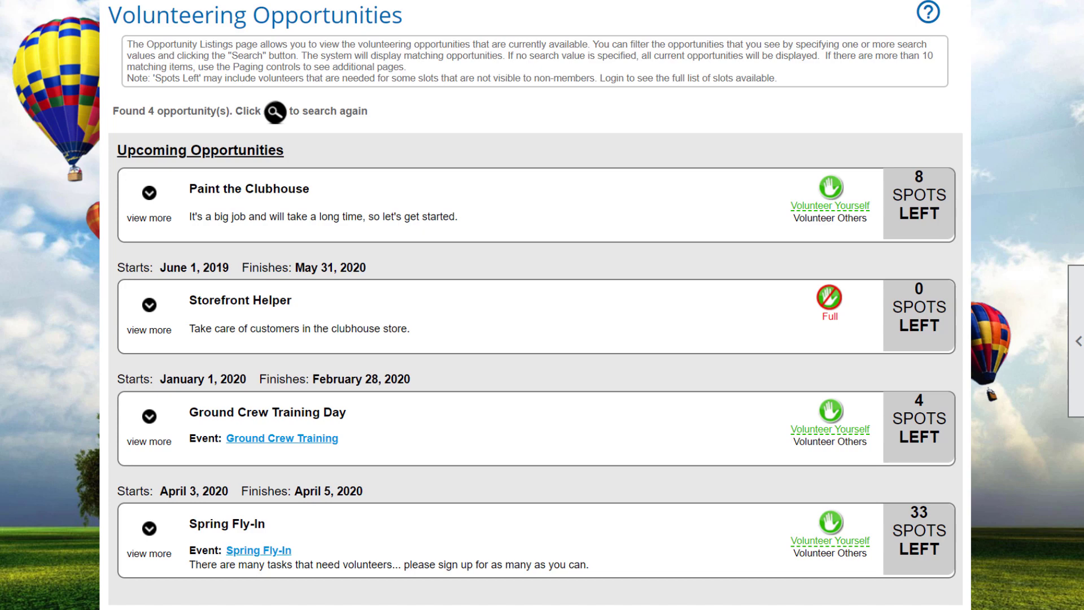
Scroll back to the top of the Volunteering Opportunities listing.
scroll(542, 305, up, 5)
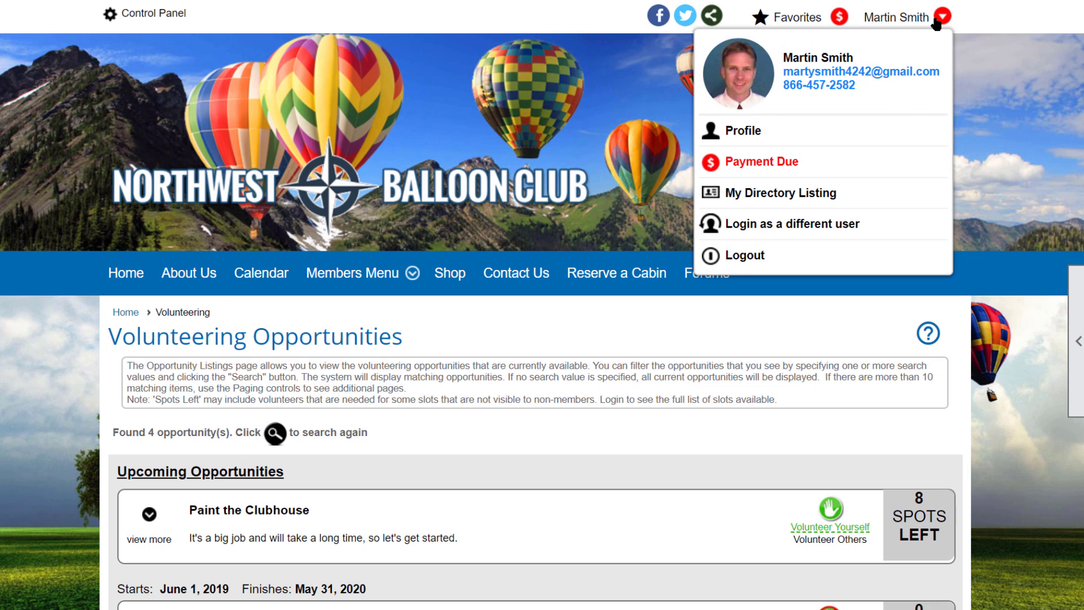
Reach Volunteering Administration through the Control Panel's admin edit option and scroll to its search form.
mouse_move(348, 273)
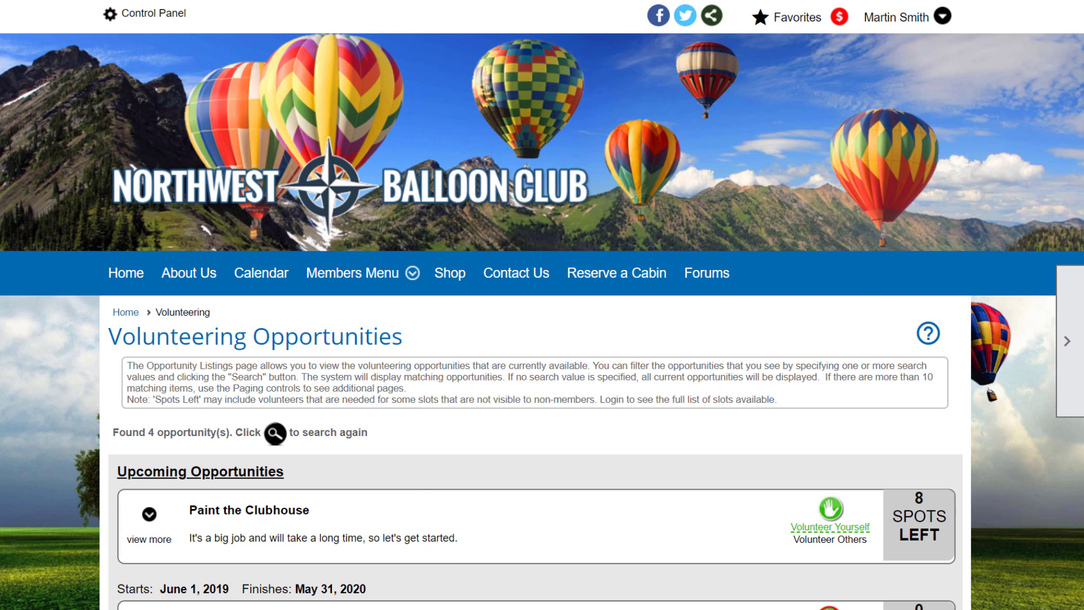
click(1077, 338)
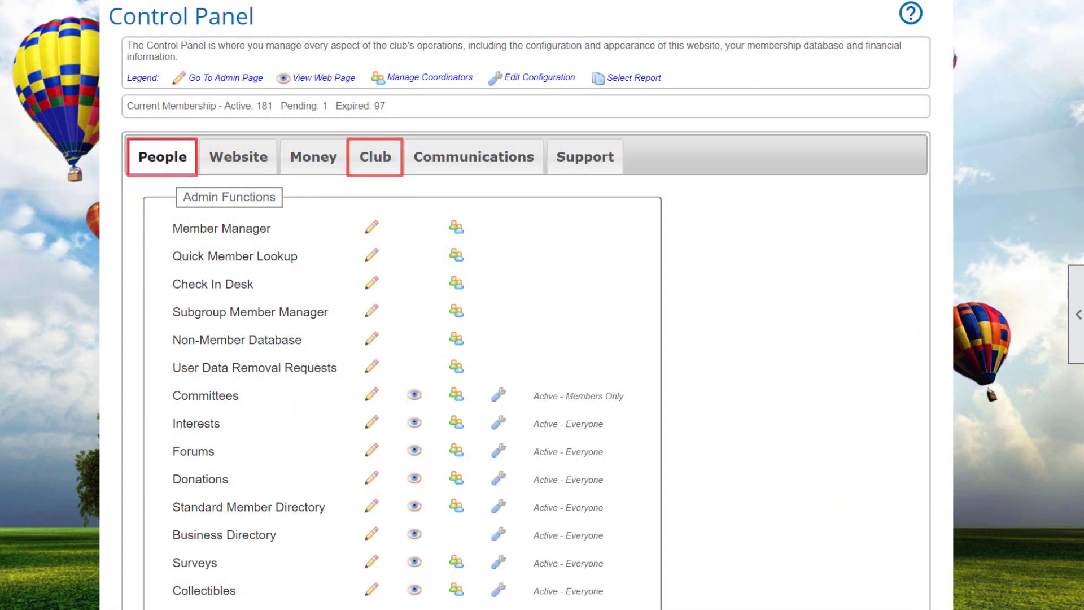
scroll(520, 305, down, 3)
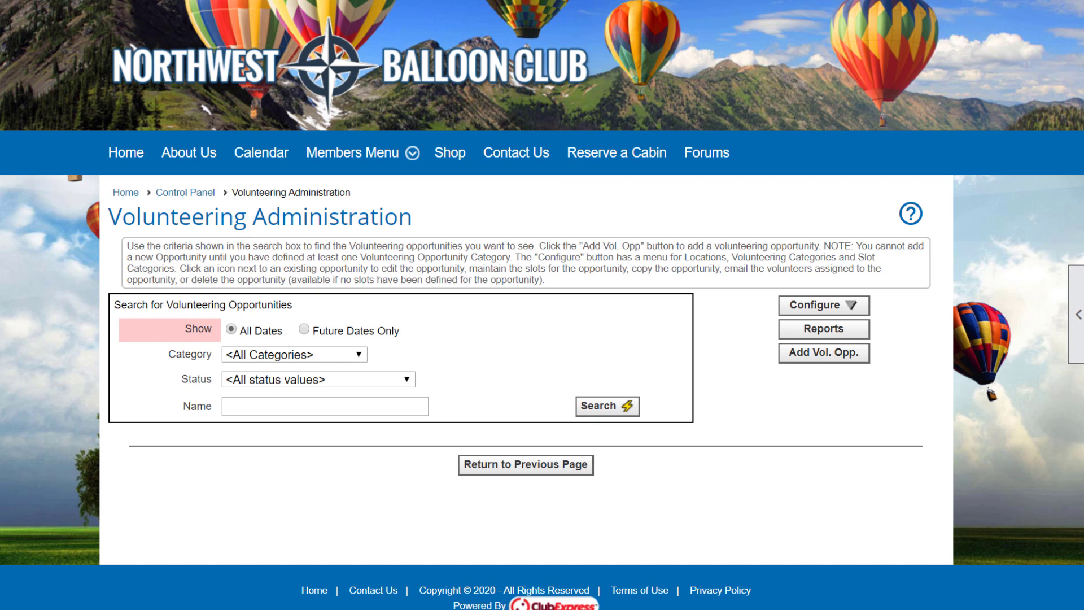
Leave both the Category and Status filters at All for the opportunity search.
click(359, 354)
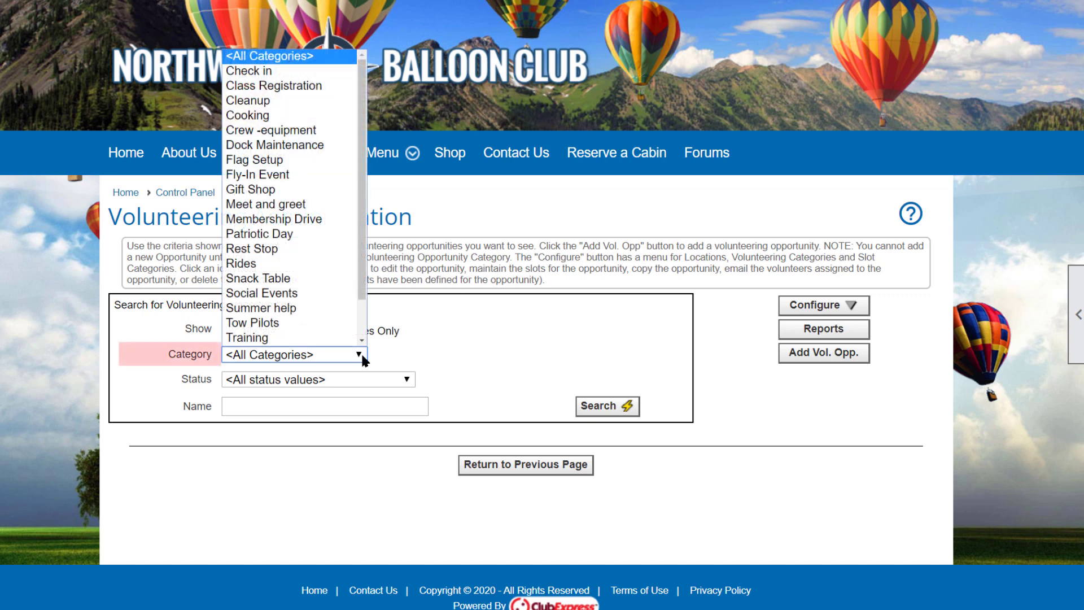
click(360, 354)
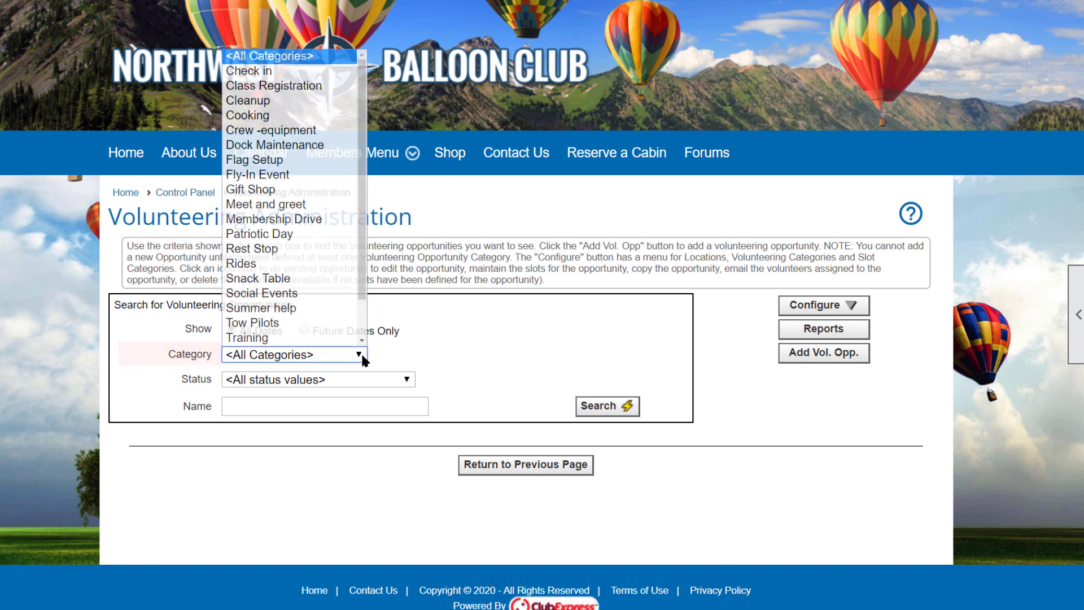
click(410, 382)
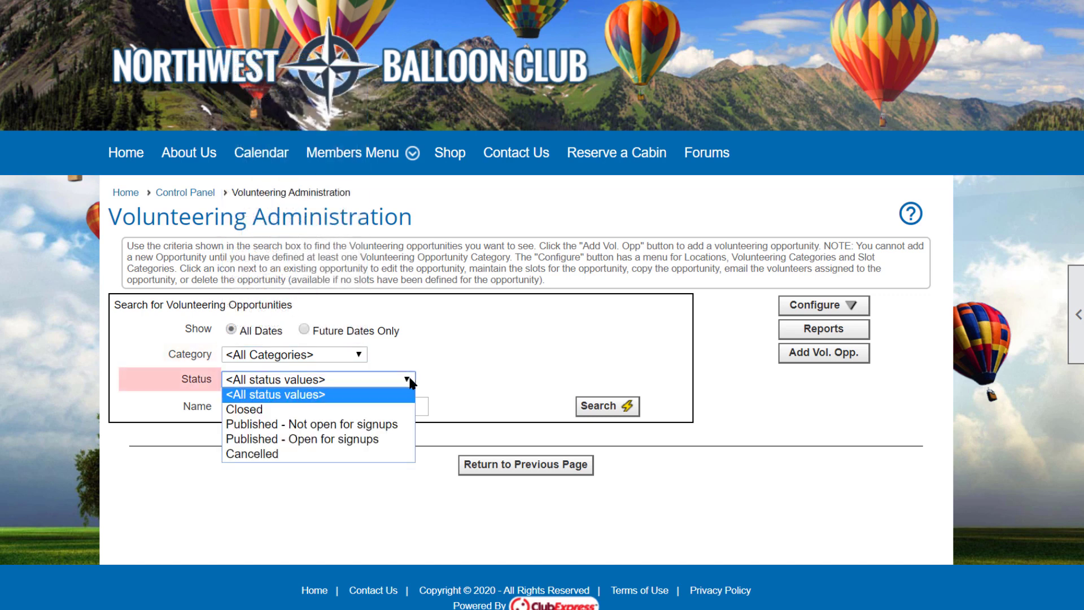
click(410, 381)
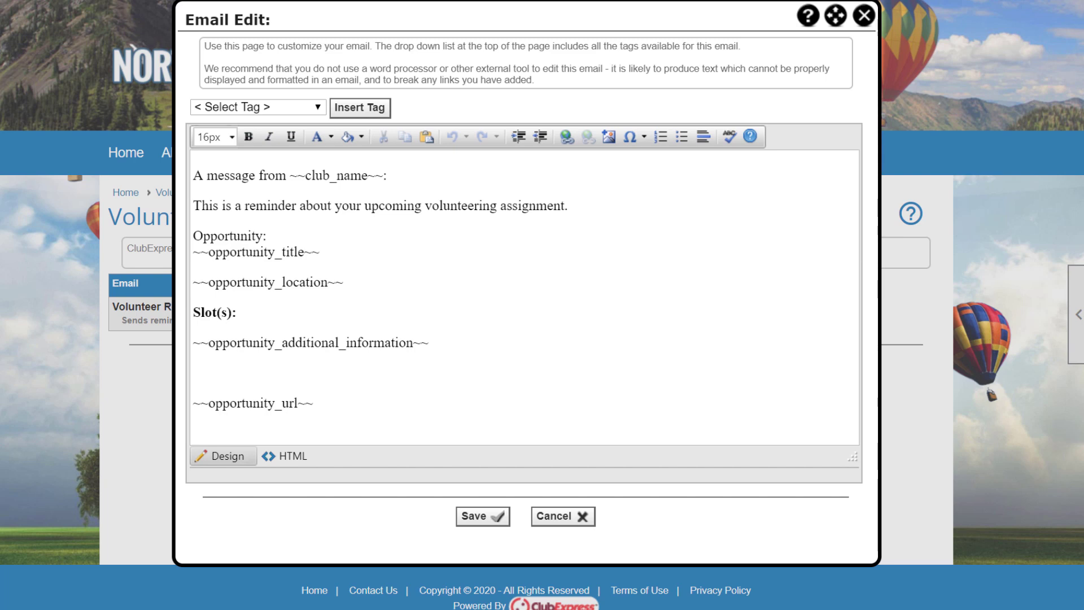
Browse the reminder email's available merge tags without inserting any.
click(318, 108)
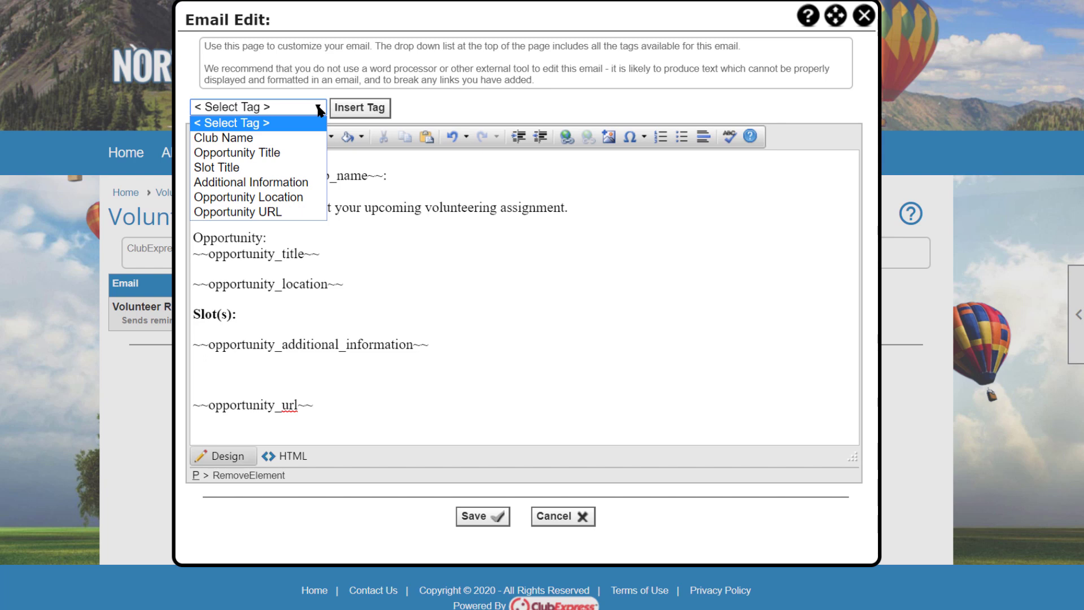
click(318, 109)
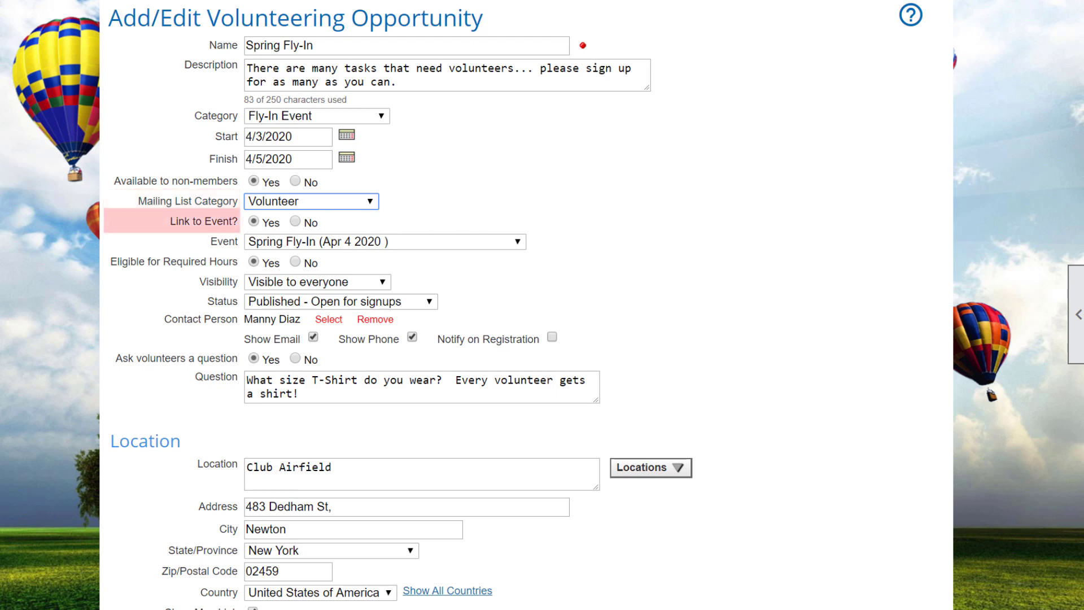
Review Spring Fly-In's linkable events, visibility kept for everyone, and its status choices.
click(384, 242)
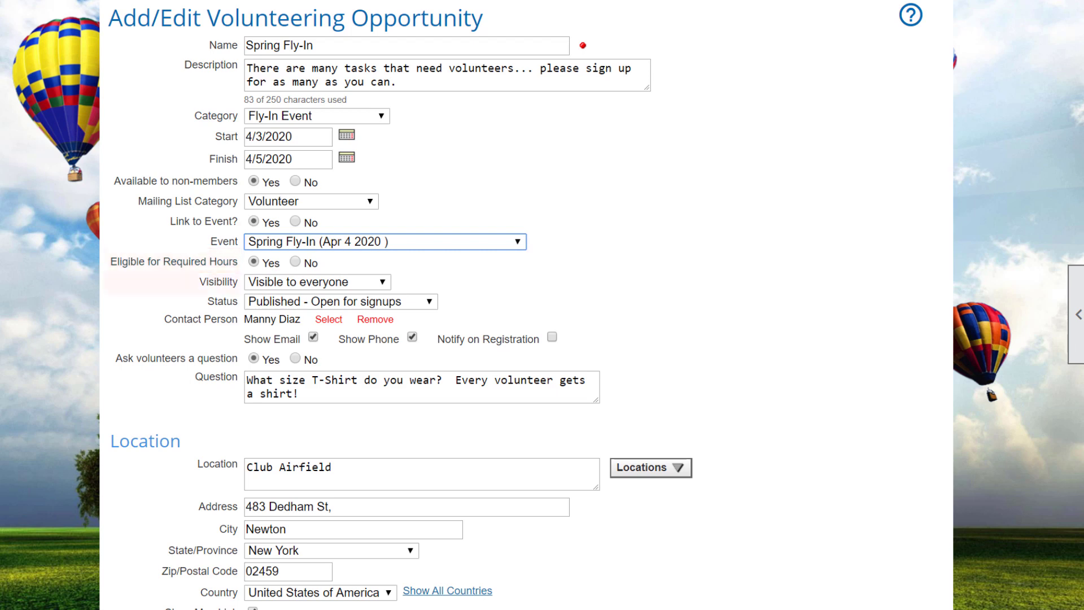
click(318, 281)
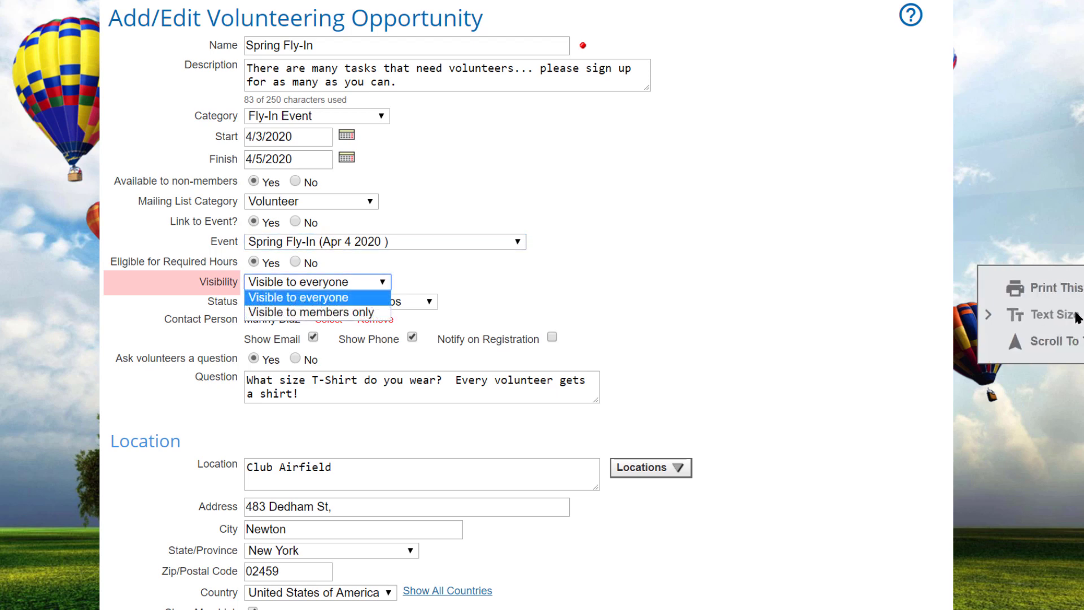
key(Return)
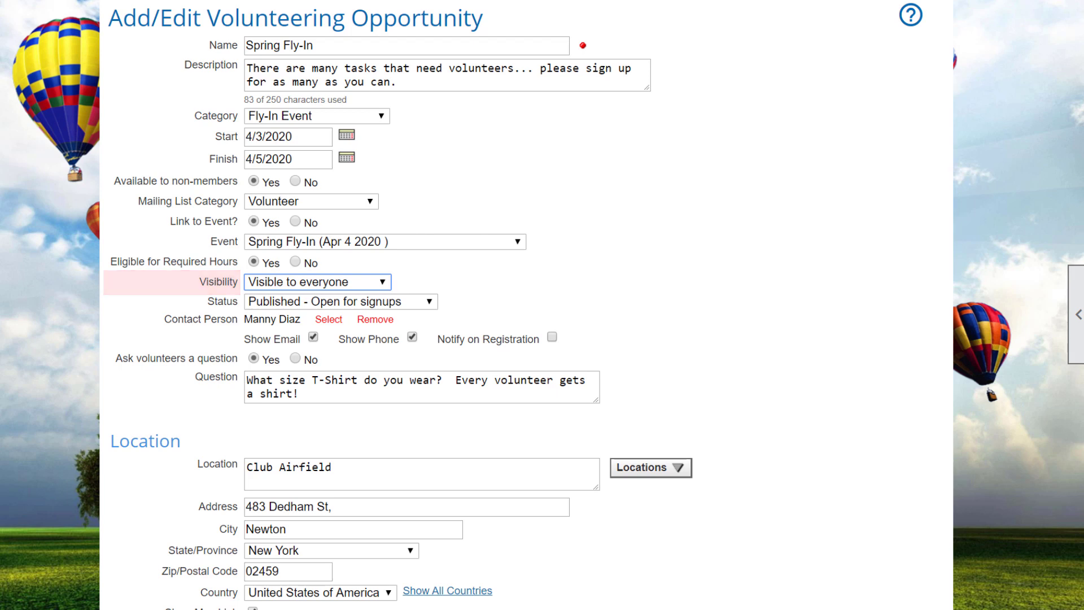
click(339, 302)
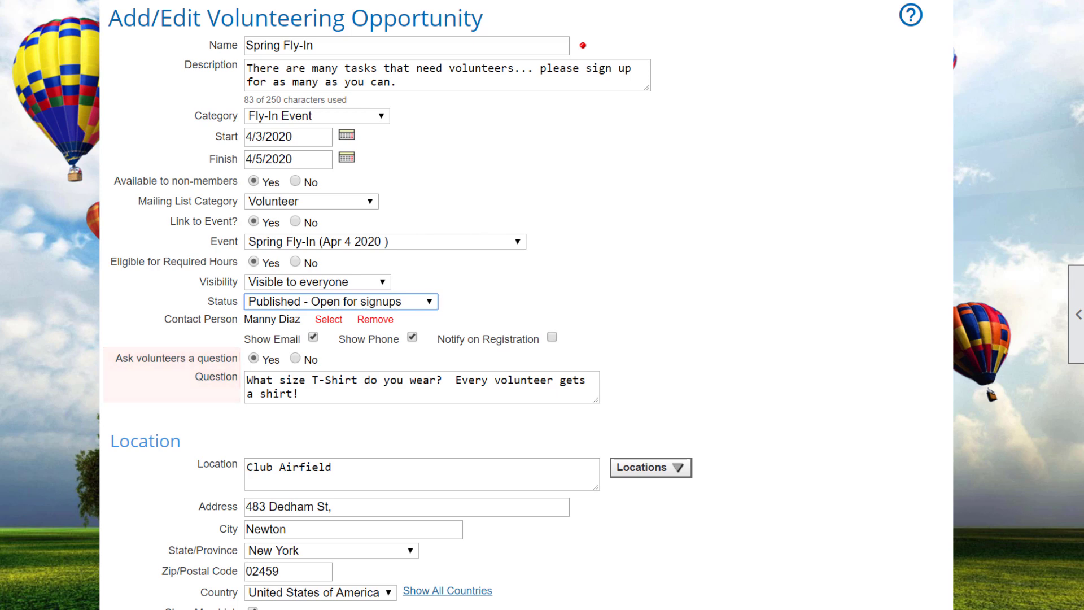
Scroll down the Spring Fly-In form toward its Cancel and Save buttons.
scroll(542, 305, down, 2)
scroll(542, 305, down, 1)
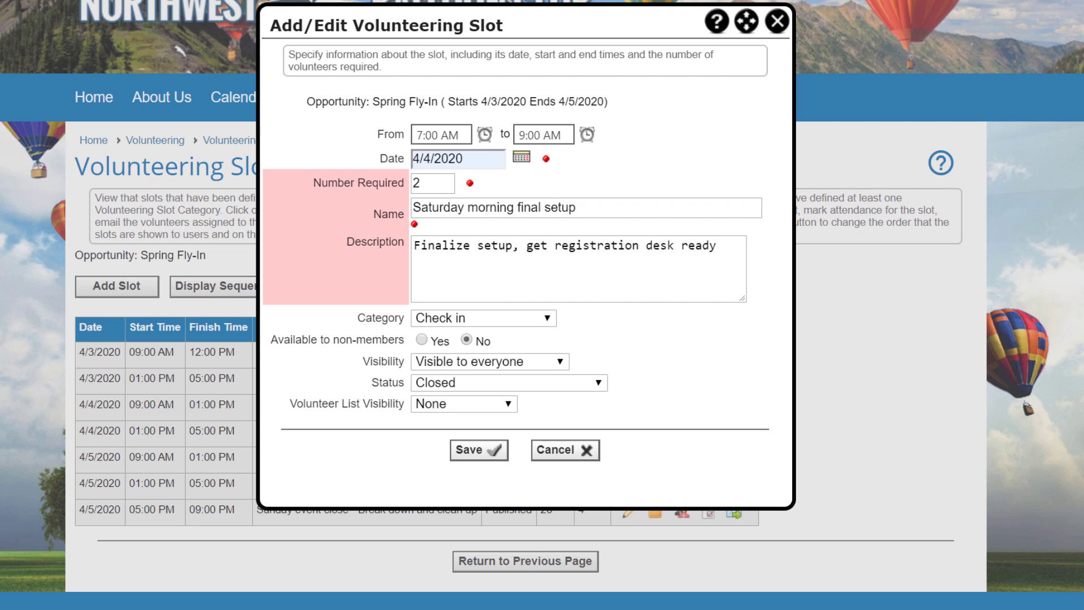
Set the slot's category to Setup, visible to everyone, Published, with a members-only volunteer list.
key(alt+Down)
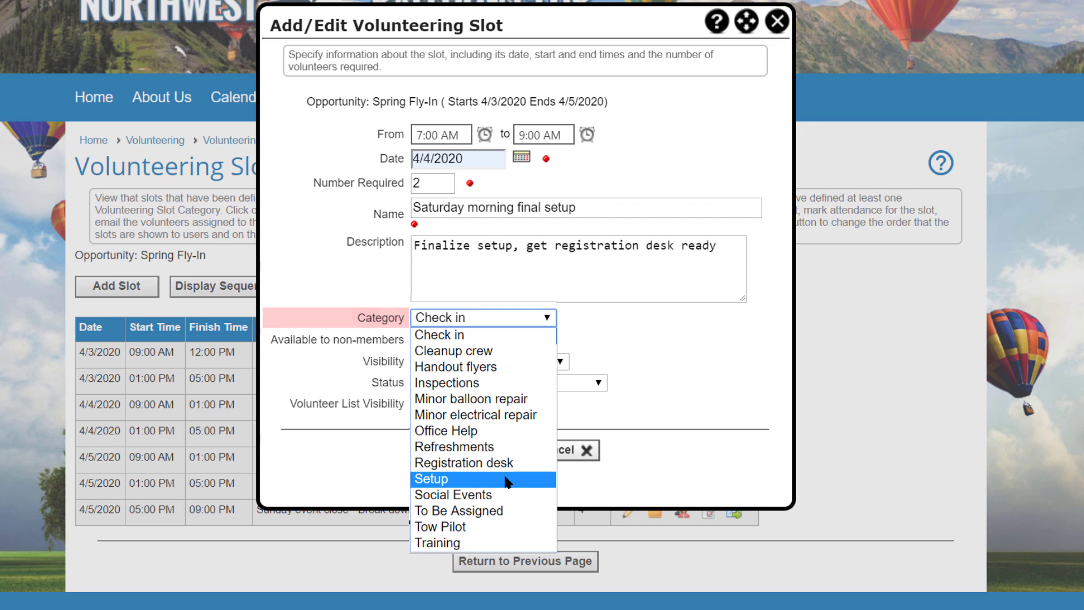
click(507, 479)
key(Tab)
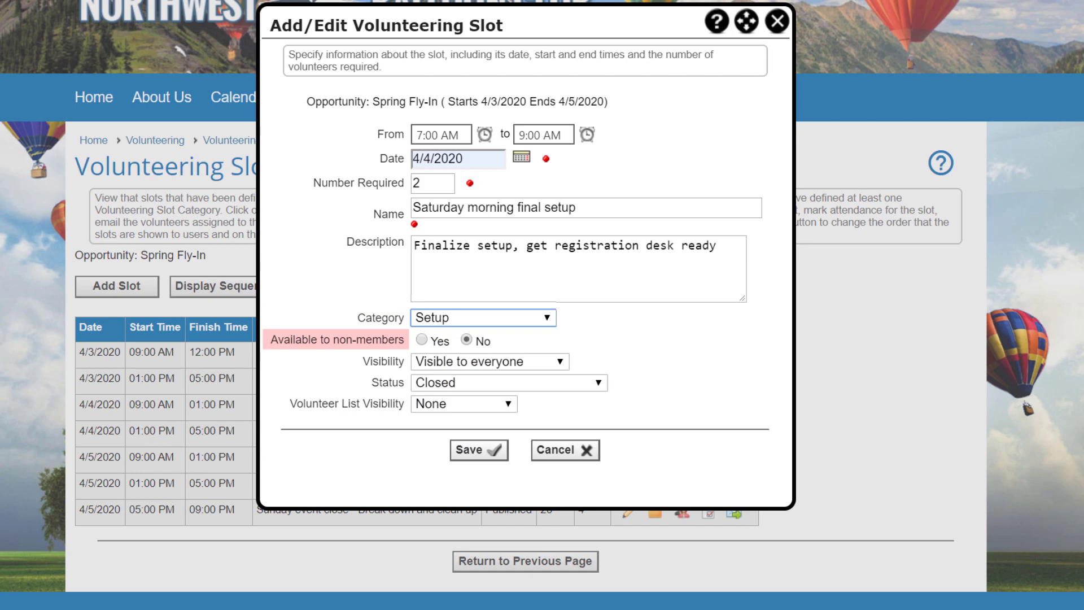
key(Tab)
key(alt+Down)
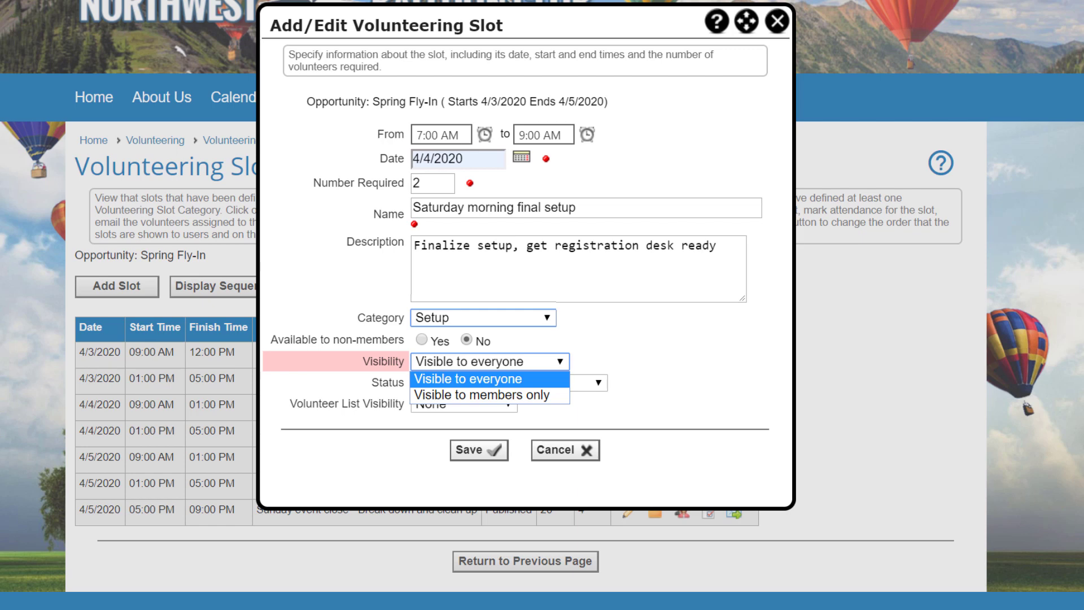
key(Tab)
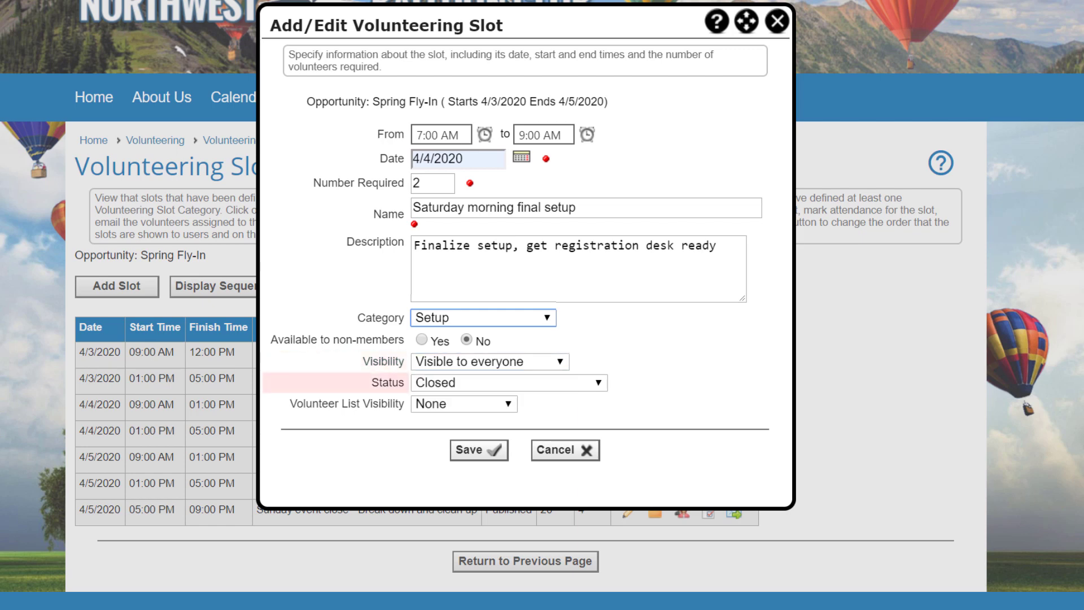
click(562, 383)
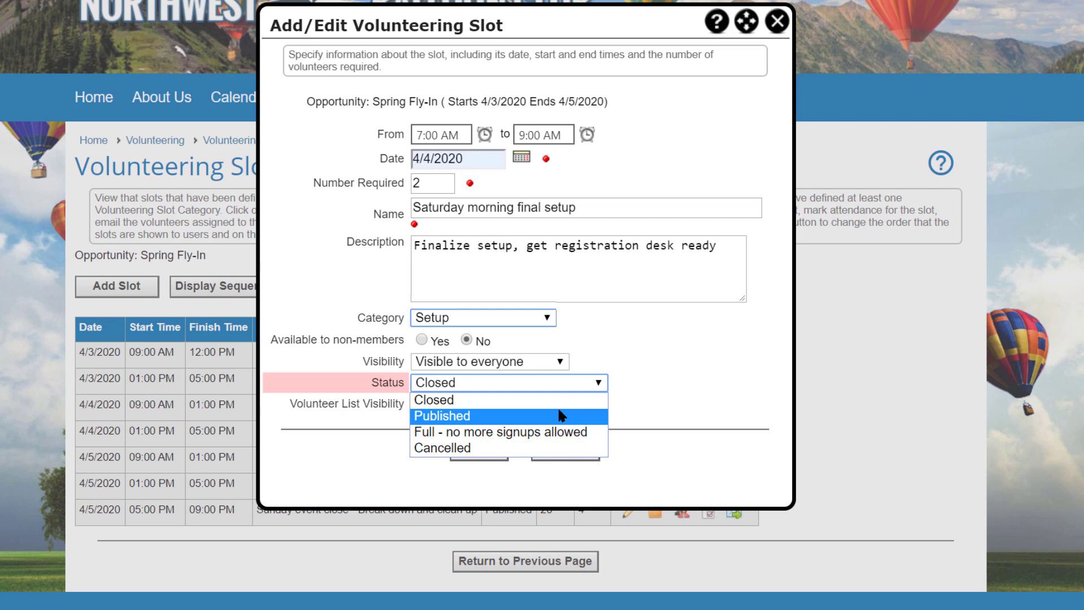
click(562, 416)
key(Tab)
key(alt+Down)
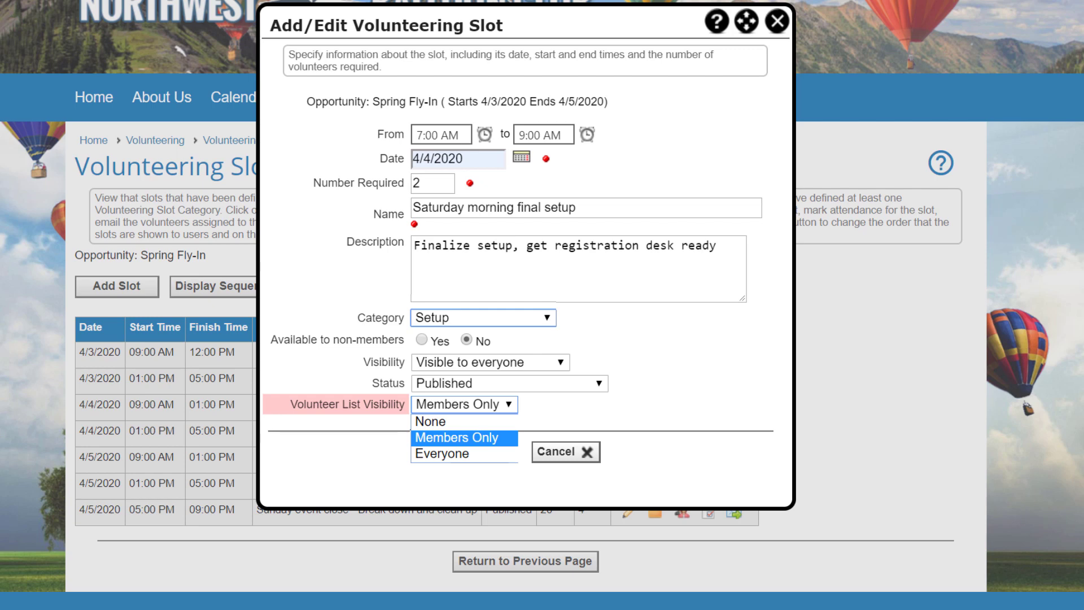
key(Return)
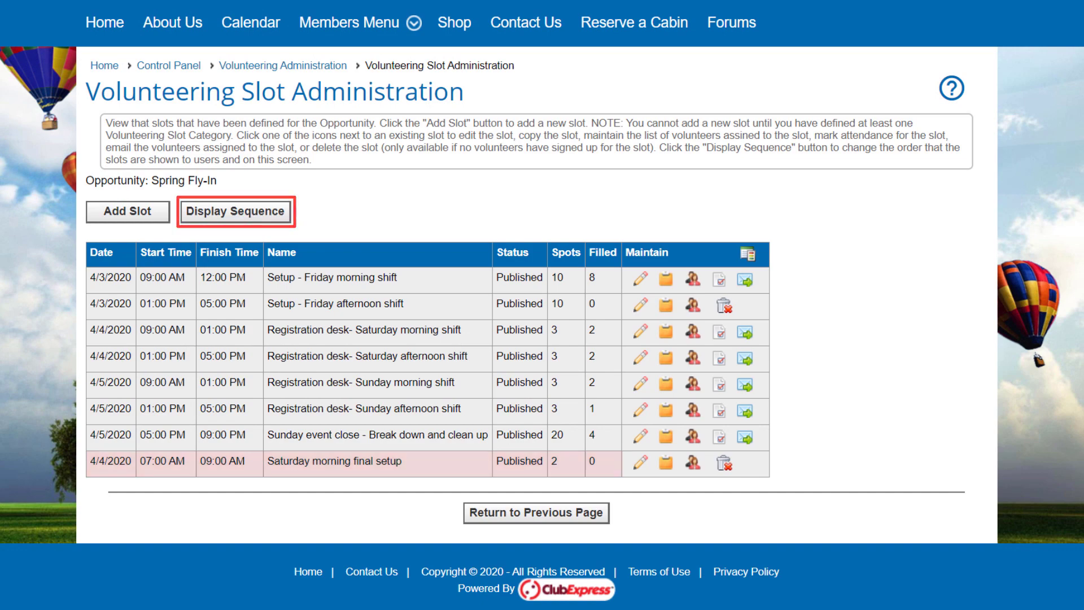
Move Saturday morning final setup up five places to third and save the order.
click(523, 268)
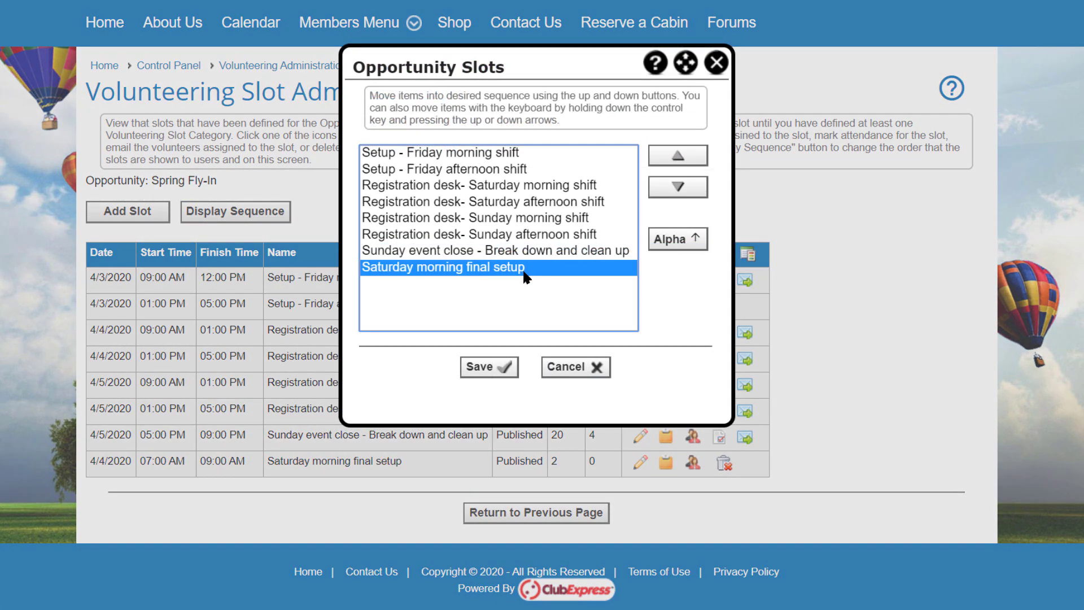
click(678, 157)
click(678, 158)
click(677, 157)
click(678, 157)
click(678, 157)
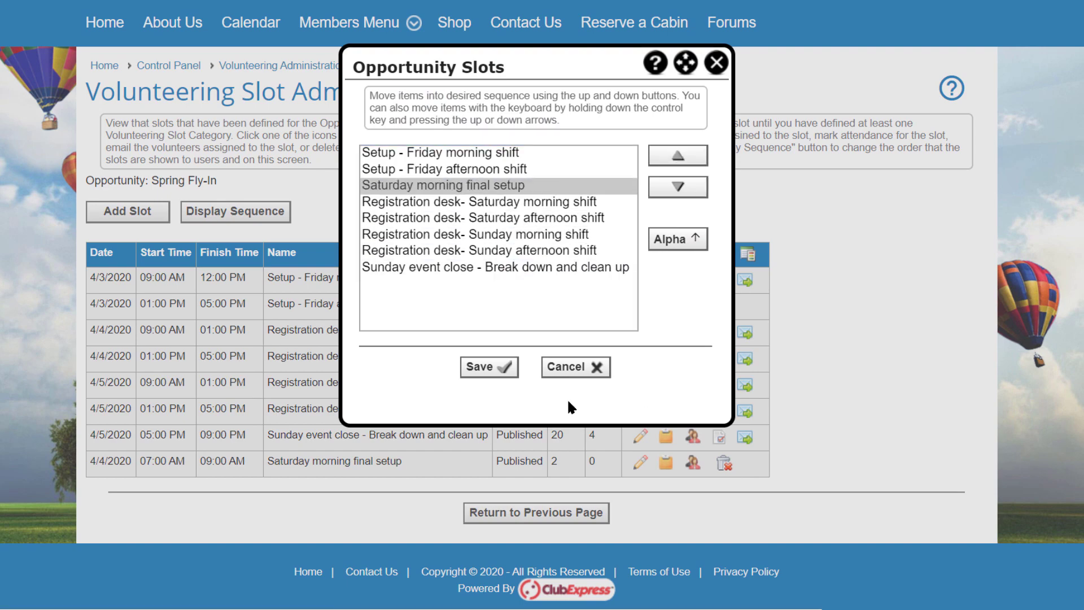
click(485, 367)
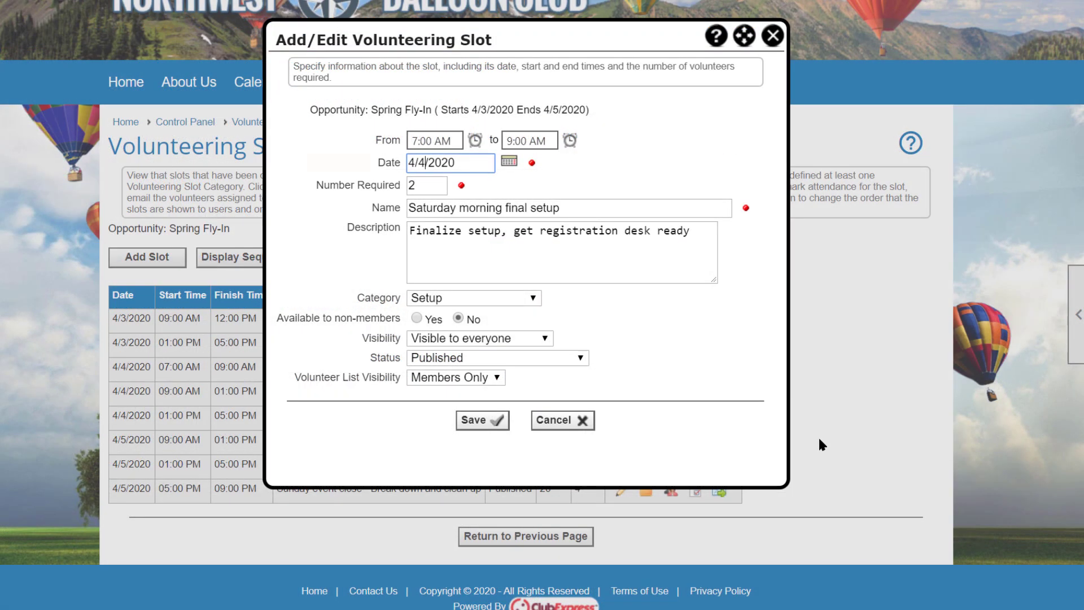
Change the copied slot's date to 4/5/2020 and rename Saturday to Sunday.
key(BackSpace)
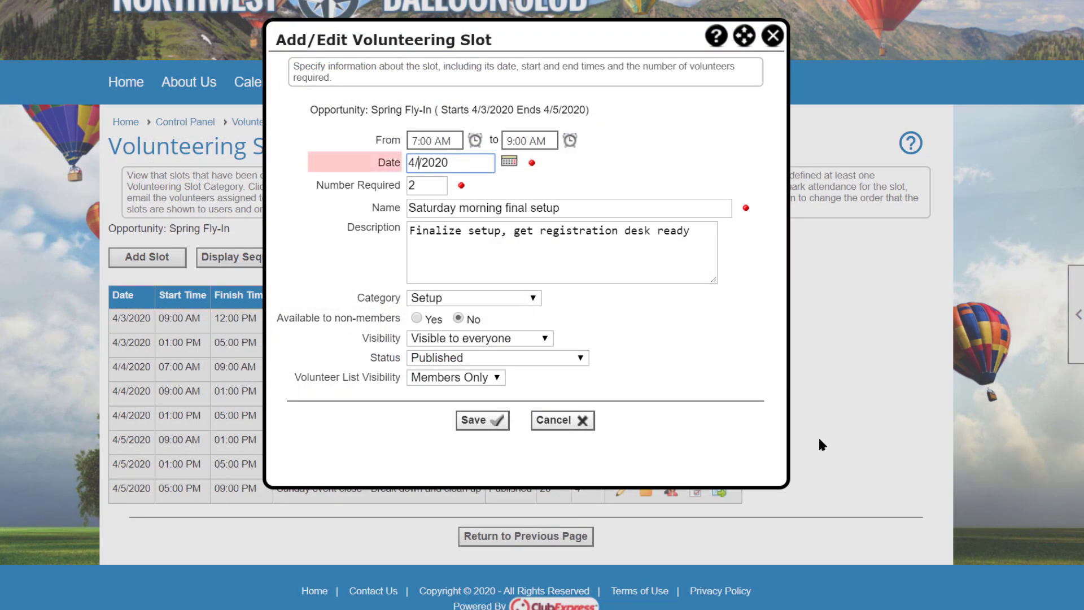
text(5)
drag(450, 208, 402, 202)
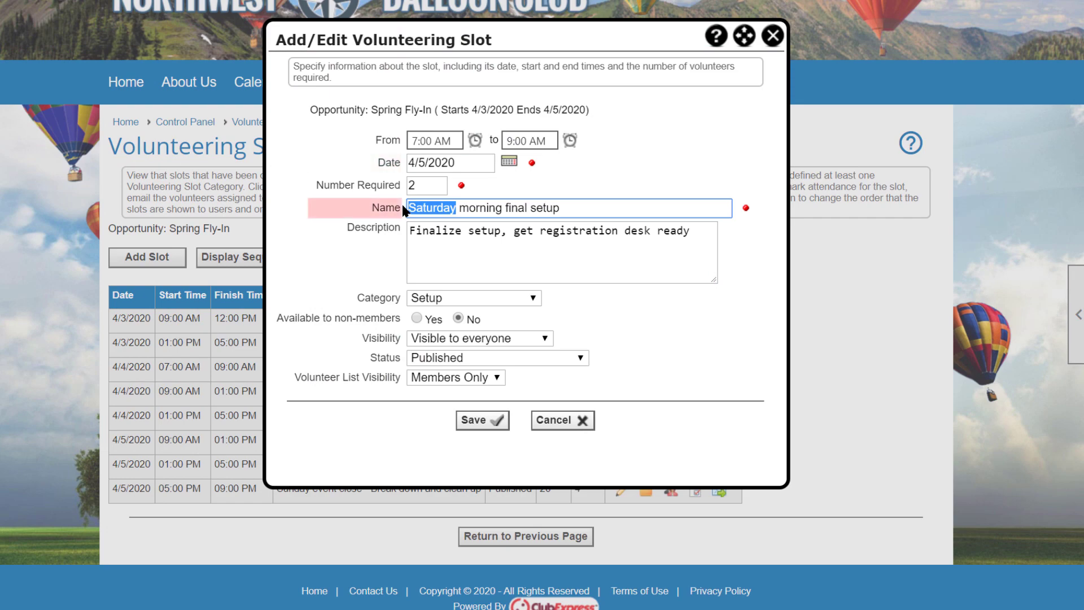
text(Sunday)
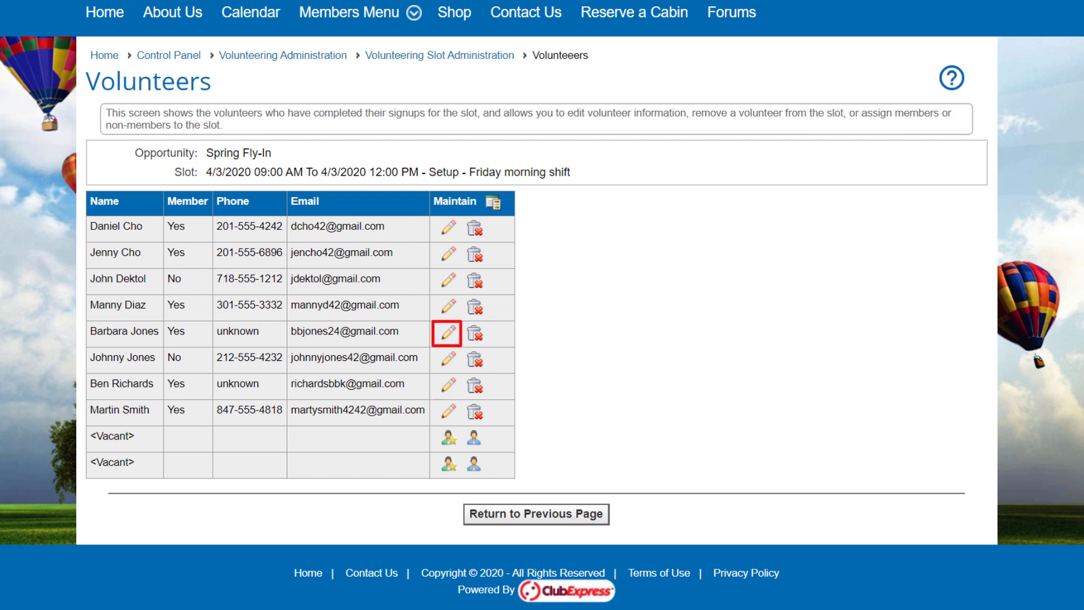
Update a volunteer's preferred phone number and save it.
click(448, 333)
text(201-555-2212)
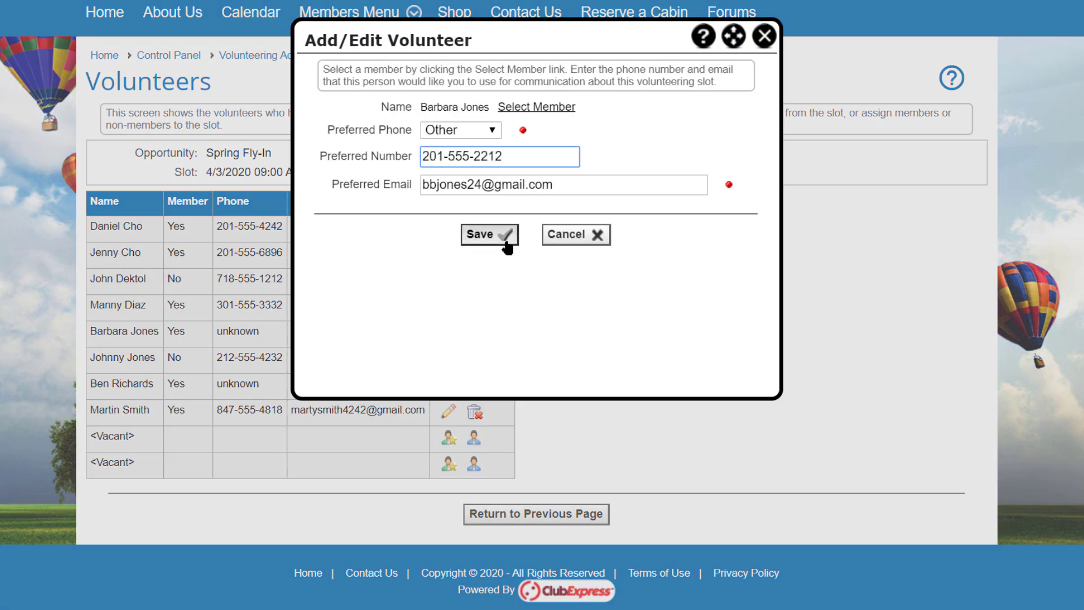
click(490, 235)
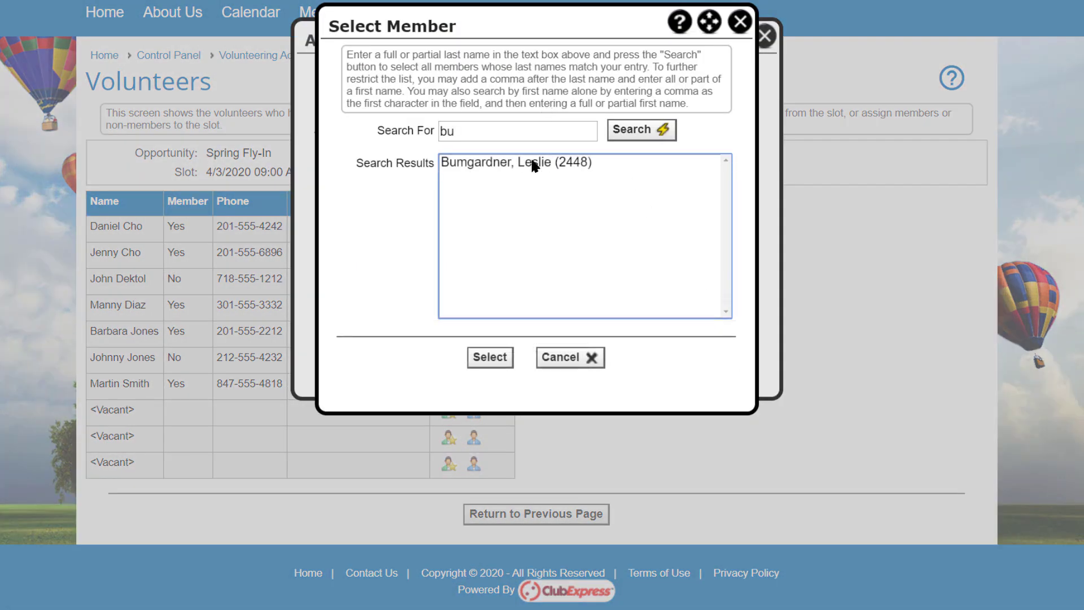
Assign the matching club member from the search results to the shift and save.
click(534, 165)
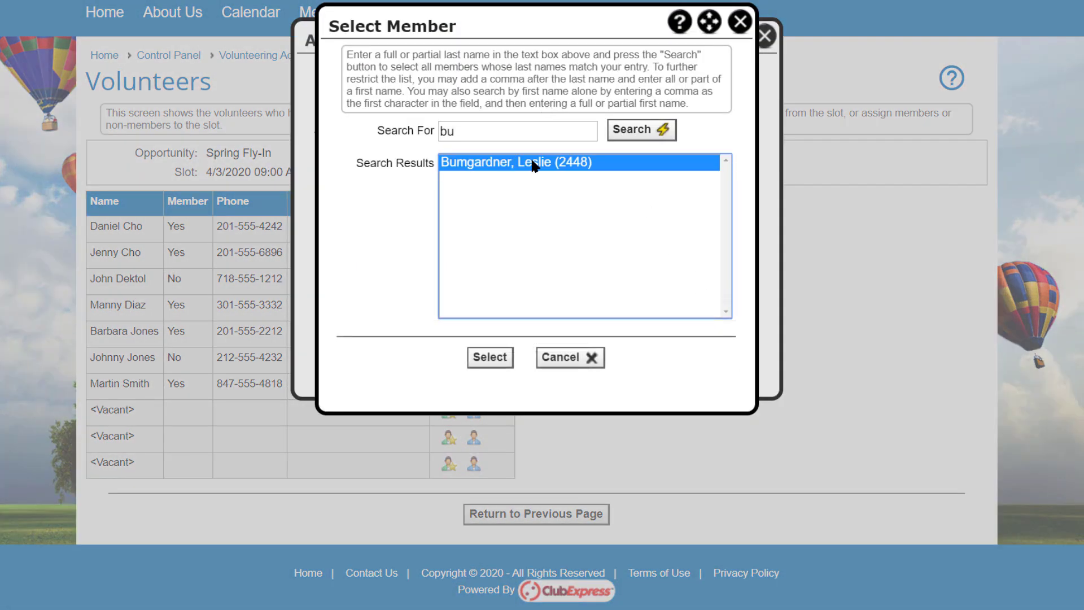
click(492, 357)
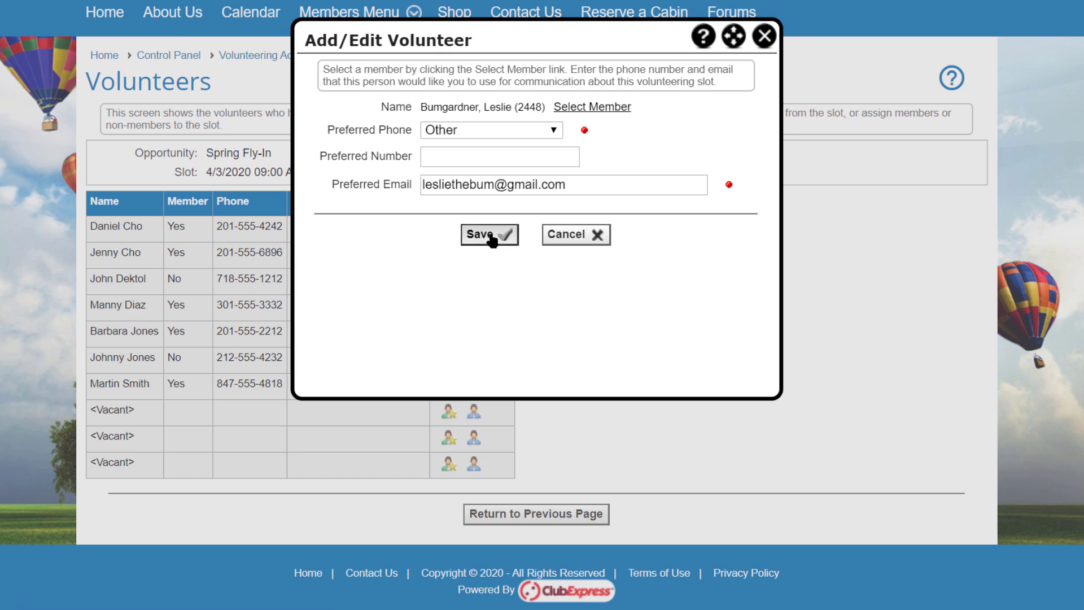
click(491, 235)
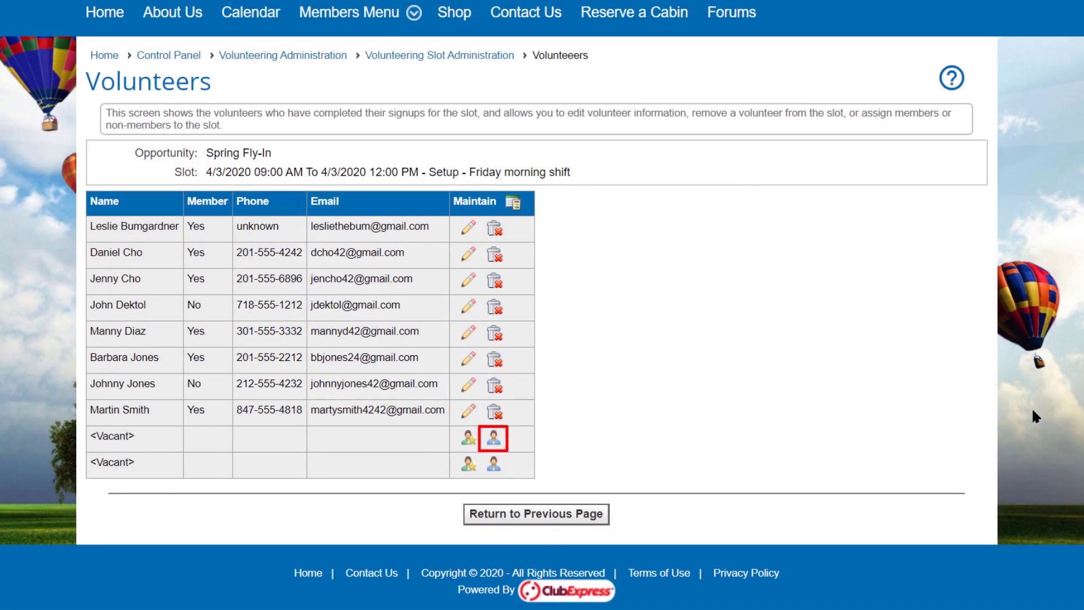
Fill a vacant Friday morning setup spot with a non-member volunteer, bringing it to 9 of 10.
click(494, 438)
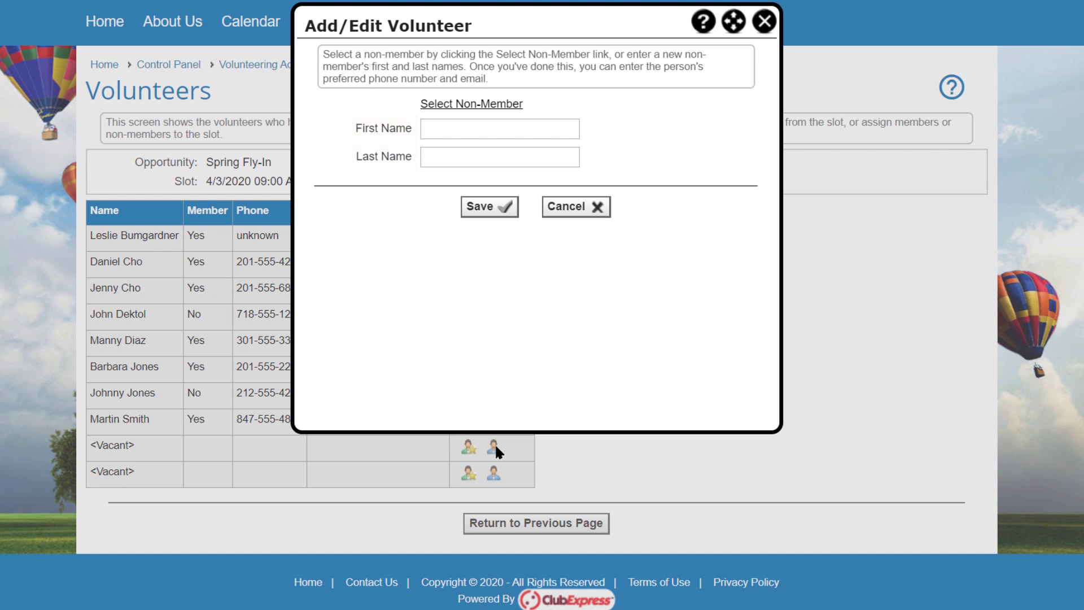
click(509, 107)
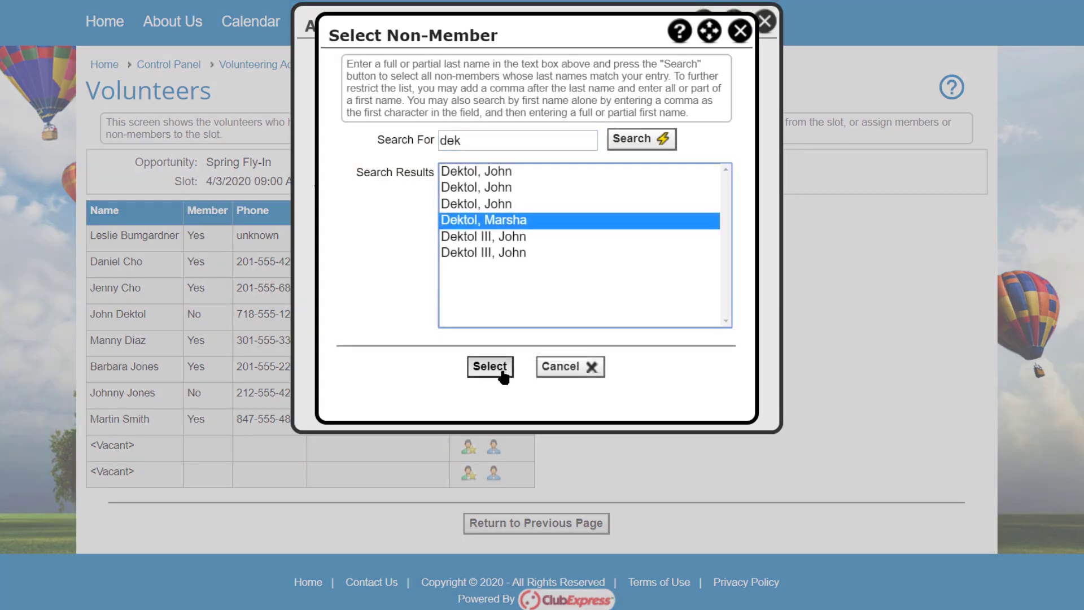
click(502, 368)
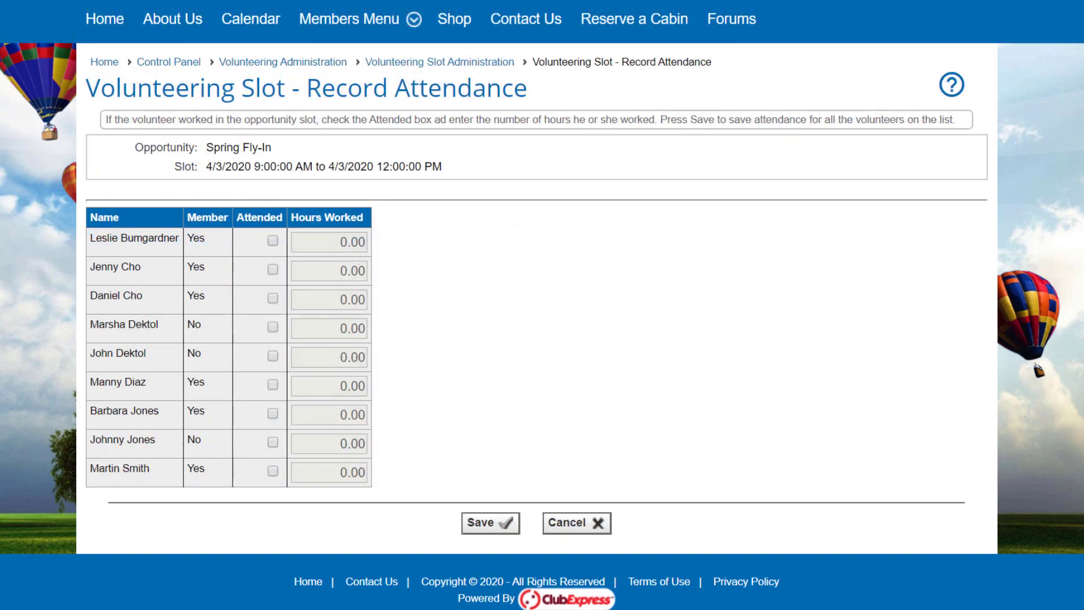
Mark the first volunteer on the Friday morning setup shift as attended, with 3.00 hours worked.
click(272, 241)
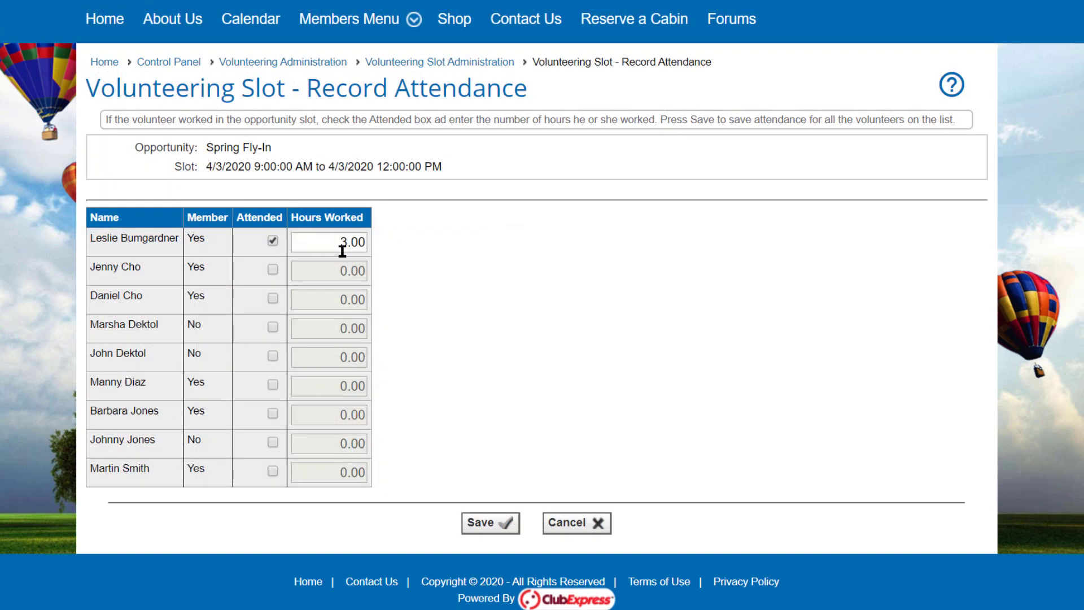